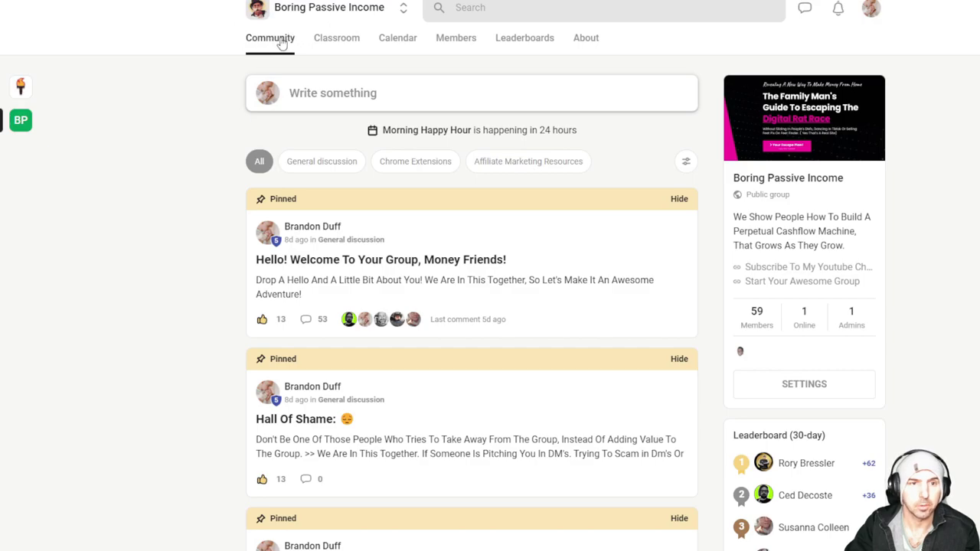
Browse Classroom, Calendar and Members, ending on Leaderboards with courses unlocked at levels 2, 3 and 5
{"action": "left_click", "coordinate": [330, 38]}
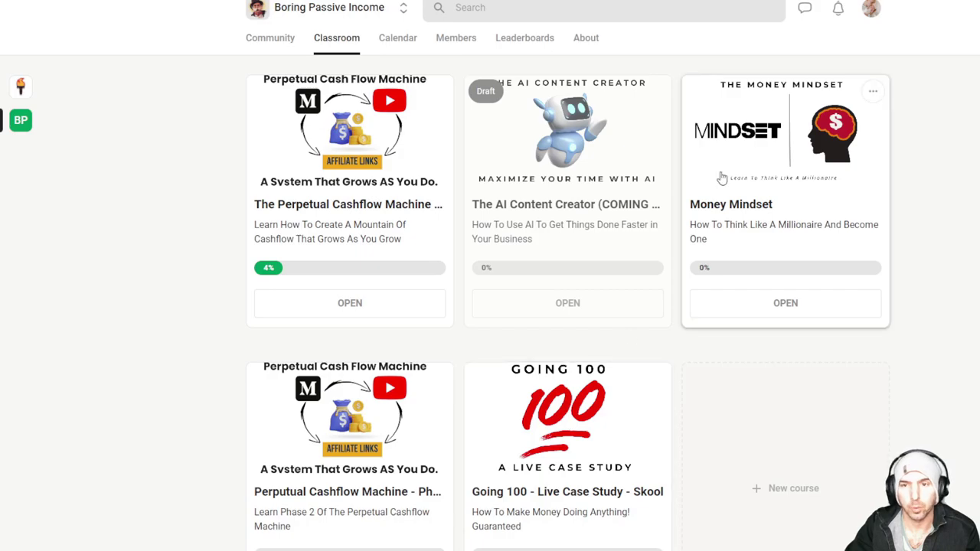
{"action": "left_click", "coordinate": [381, 39]}
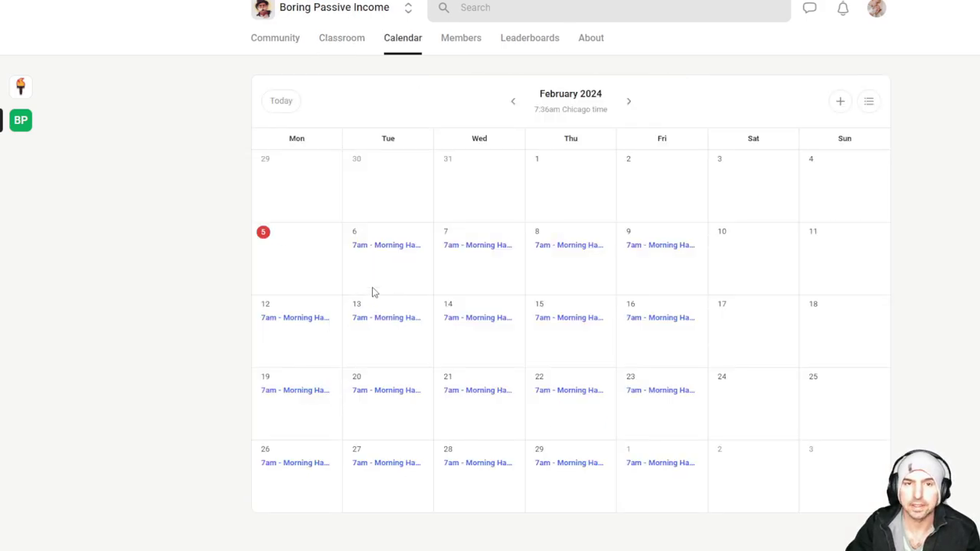
{"action": "left_click", "coordinate": [451, 48]}
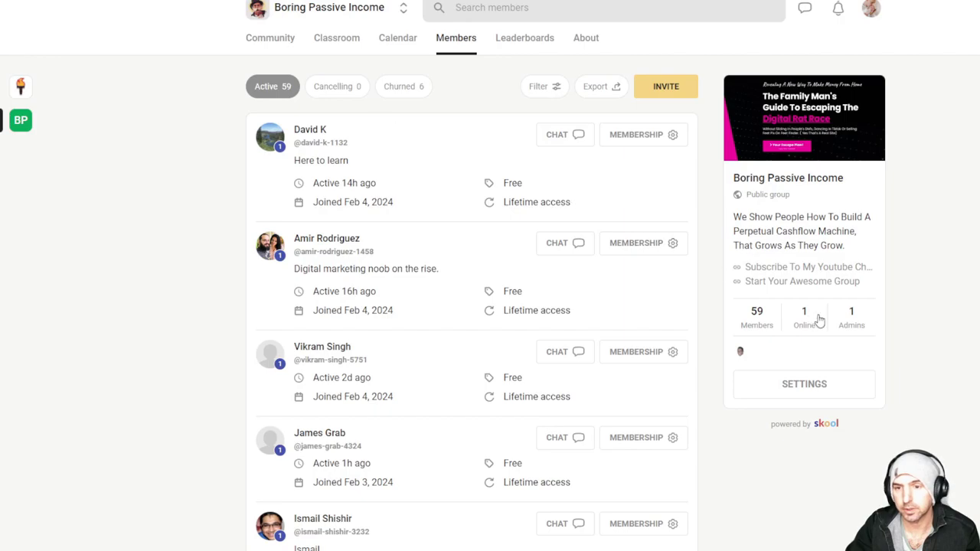
{"action": "left_click", "coordinate": [540, 44]}
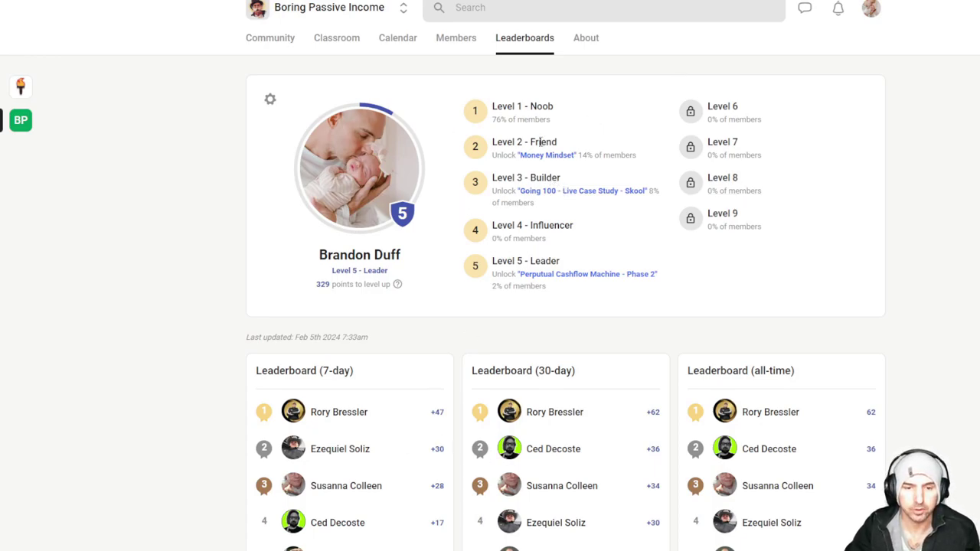
Visit personal account settings, then switch back to the Boring Passive Income community
{"action": "left_click", "coordinate": [882, 20]}
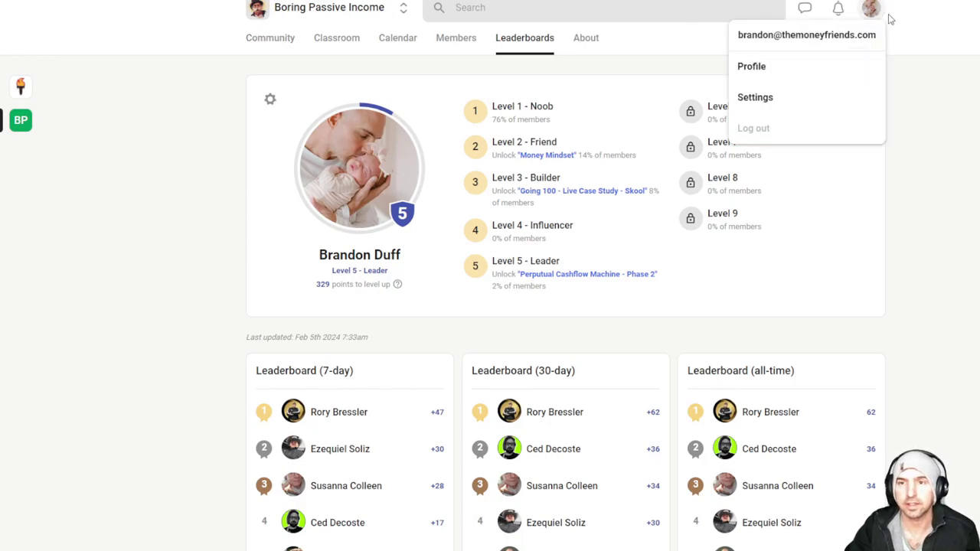
{"action": "left_click", "coordinate": [768, 103]}
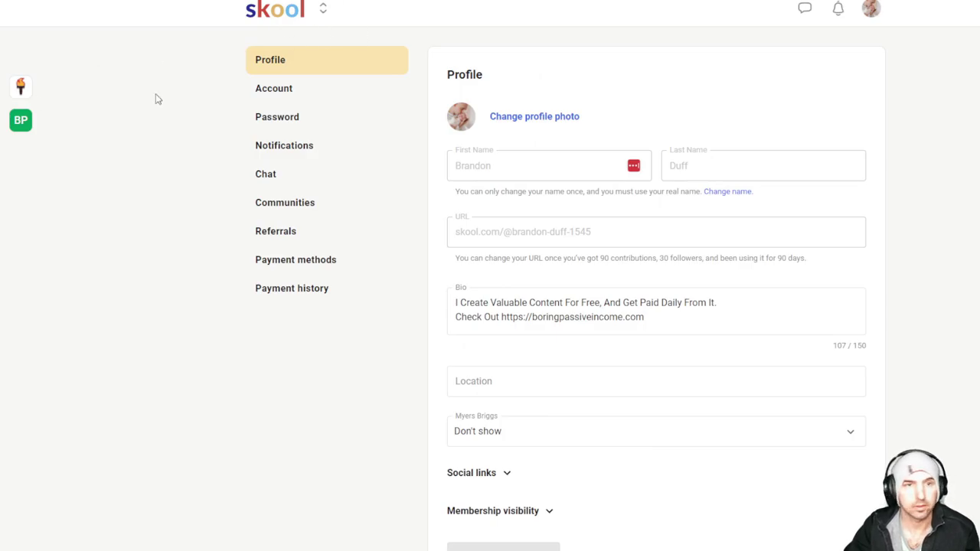
{"action": "left_click", "coordinate": [322, 8]}
{"action": "left_click", "coordinate": [330, 205]}
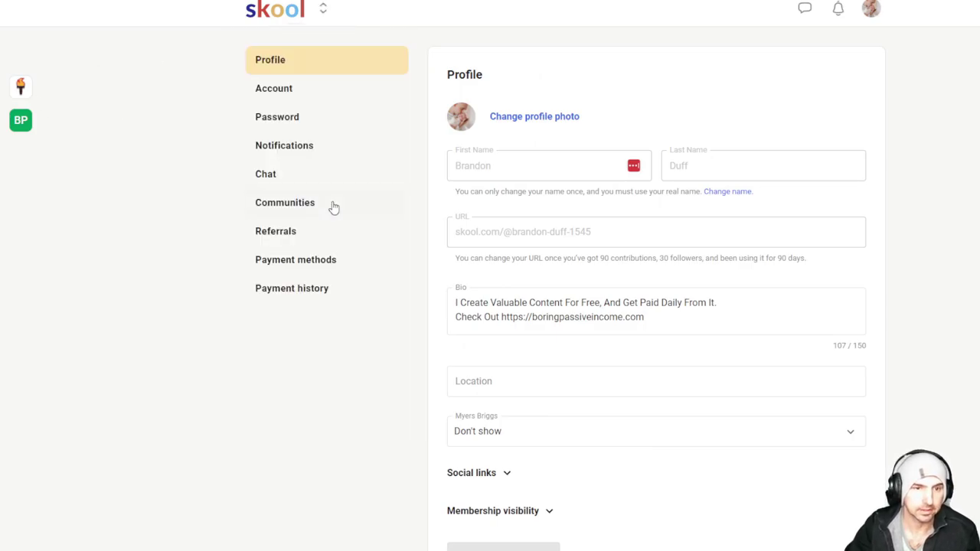
In the group settings, check the Dashboard stats and Payouts balance, then view Invite people
{"action": "scroll", "coordinate": [804, 192], "scroll_direction": "down", "scroll_amount": 1}
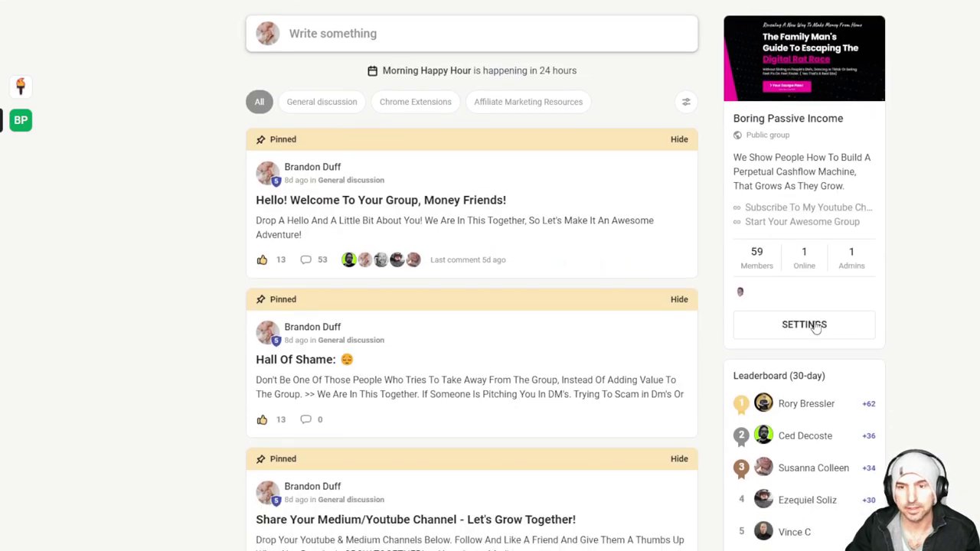
{"action": "left_click", "coordinate": [813, 325]}
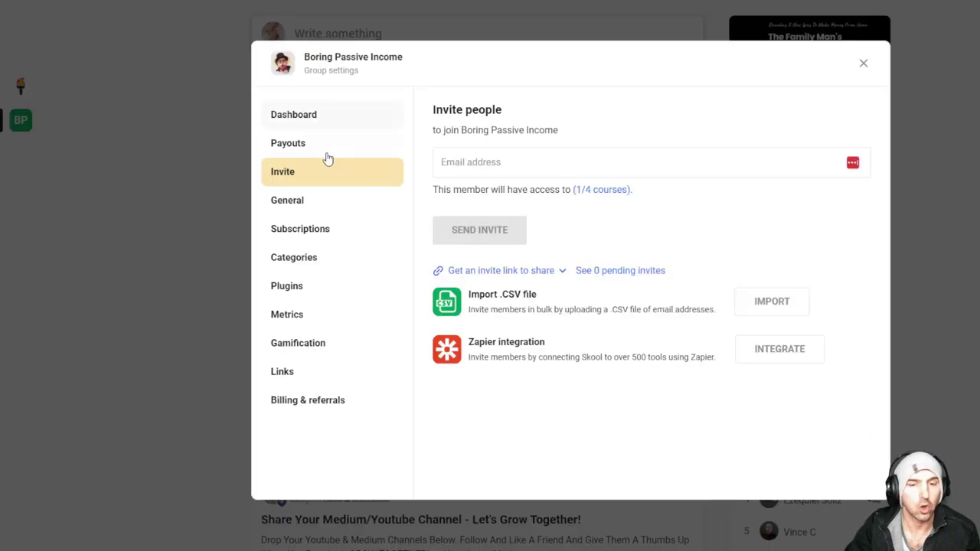
{"action": "left_click", "coordinate": [282, 116]}
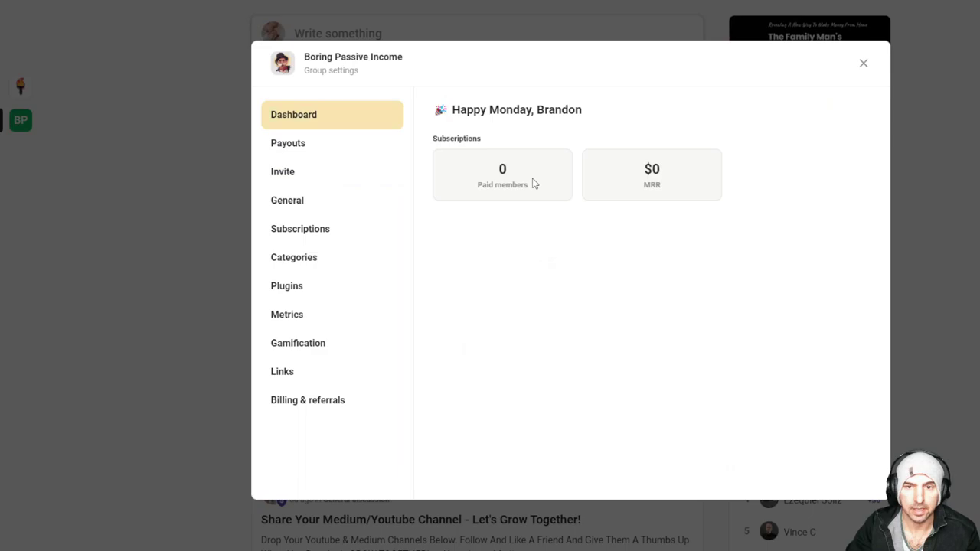
{"action": "left_click", "coordinate": [314, 145]}
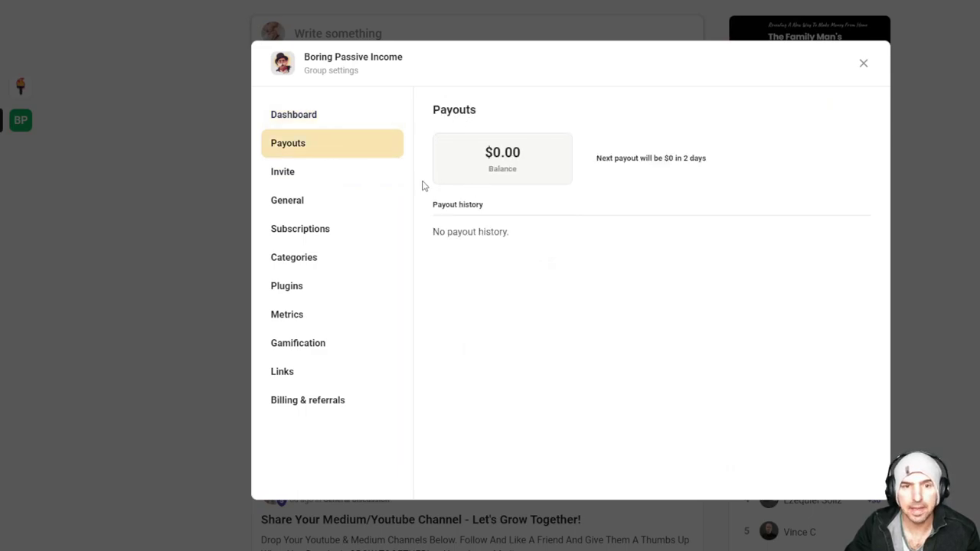
{"action": "left_click", "coordinate": [316, 177]}
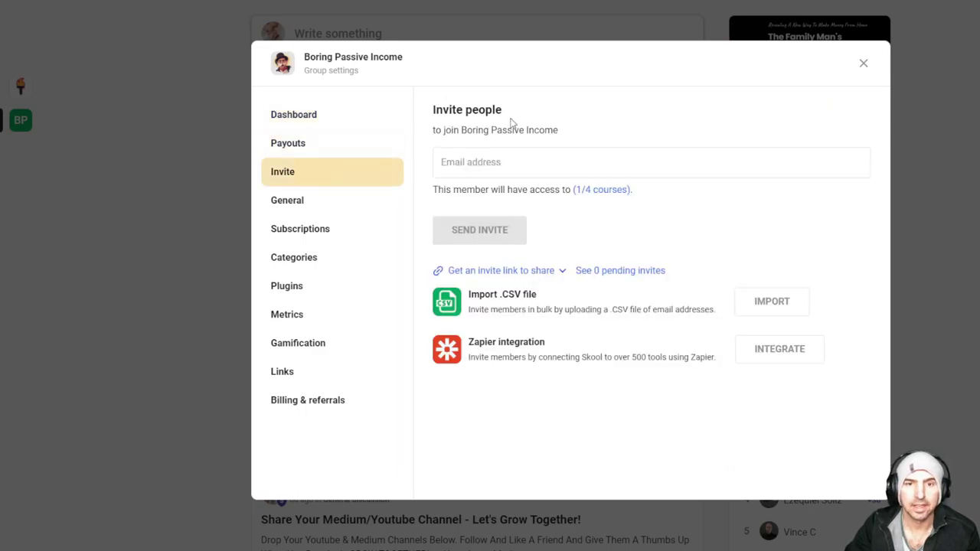
Scroll through the General info section, then show Subscriptions with the Free price for 59 members
{"action": "left_click", "coordinate": [284, 199]}
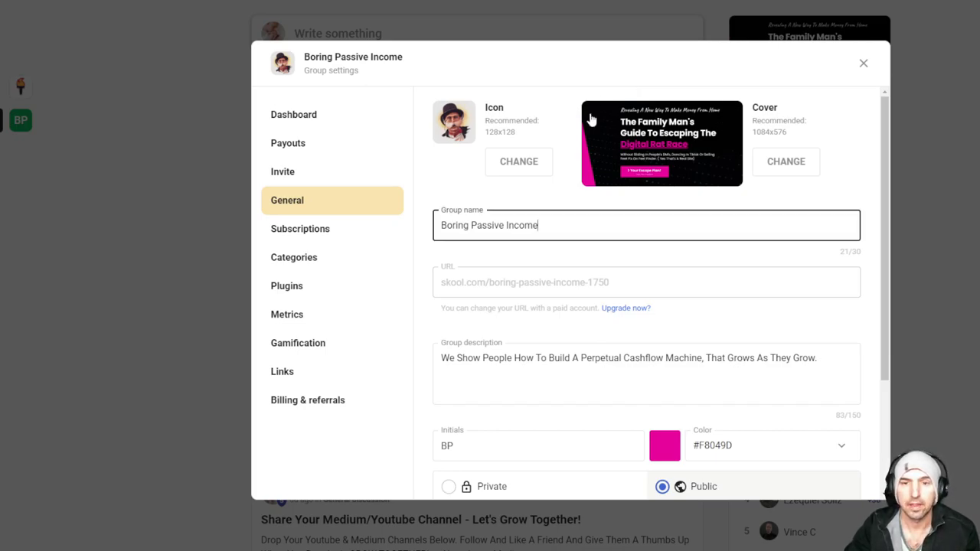
{"action": "scroll", "coordinate": [623, 237], "scroll_direction": "down", "scroll_amount": 1}
{"action": "scroll", "coordinate": [624, 237], "scroll_direction": "down", "scroll_amount": 2}
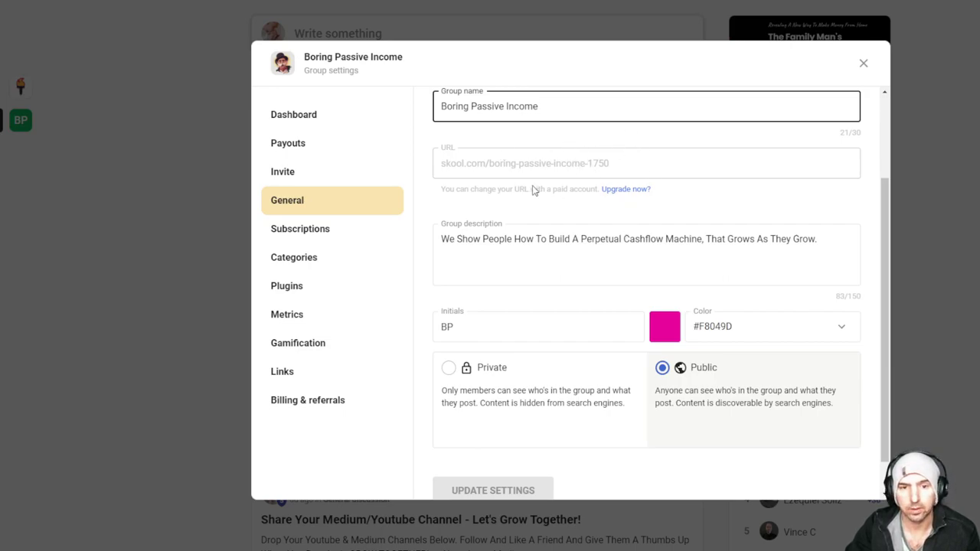
{"action": "scroll", "coordinate": [535, 188], "scroll_direction": "down", "scroll_amount": 1}
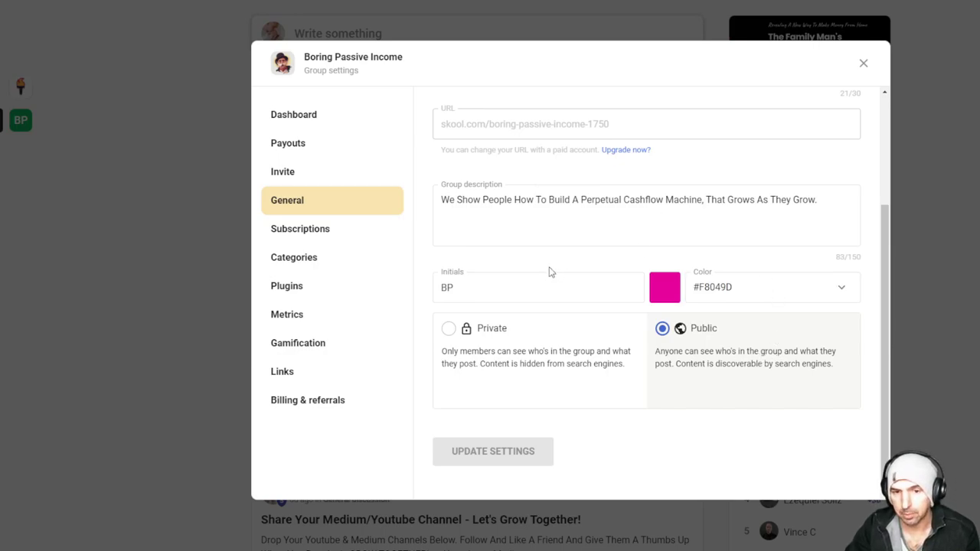
{"action": "left_click", "coordinate": [330, 228]}
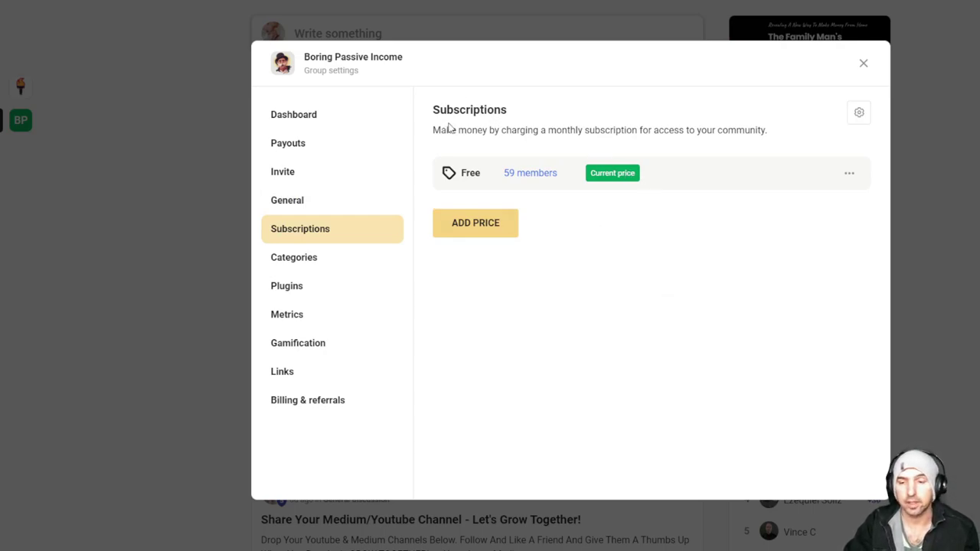
Add a test $97 monthly subscription price
{"action": "left_click", "coordinate": [480, 230]}
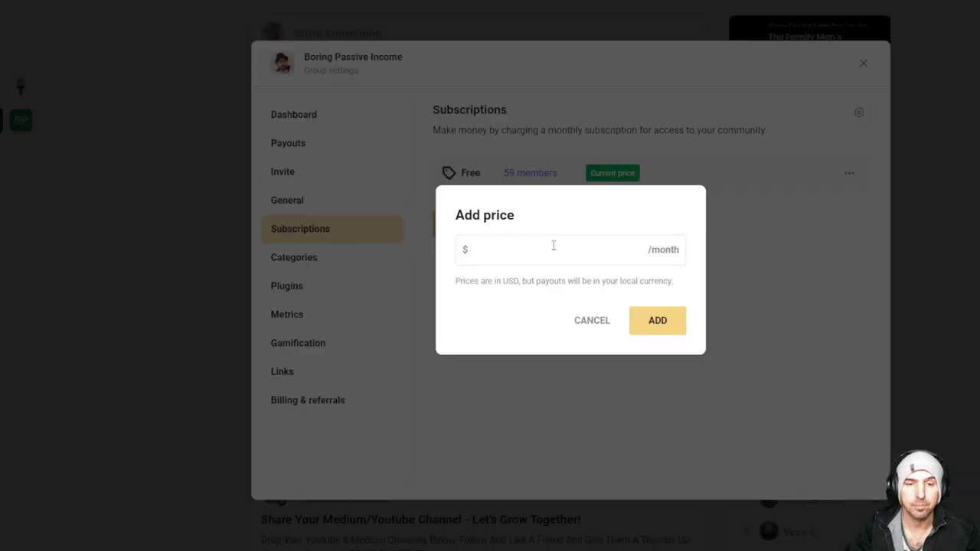
{"action": "left_click", "coordinate": [564, 254]}
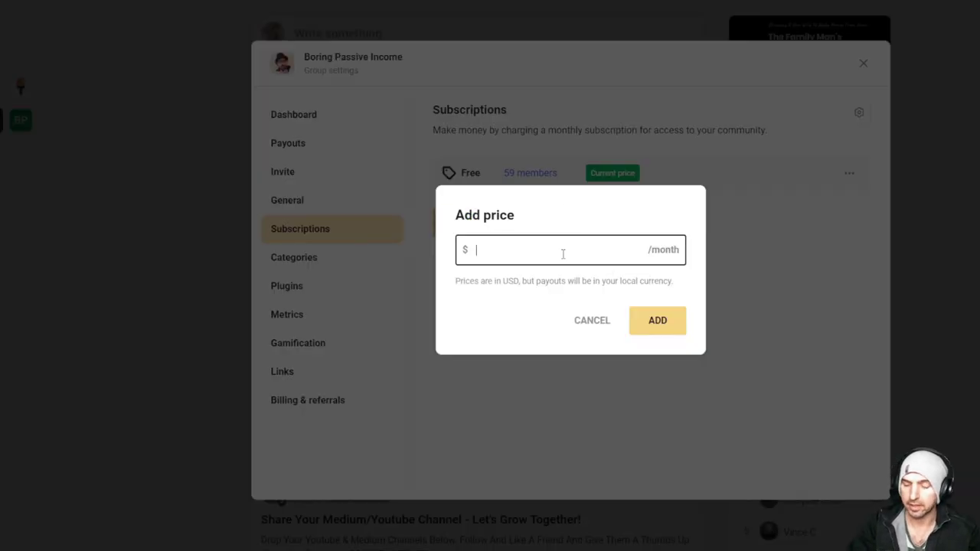
{"action": "left_click", "coordinate": [672, 320]}
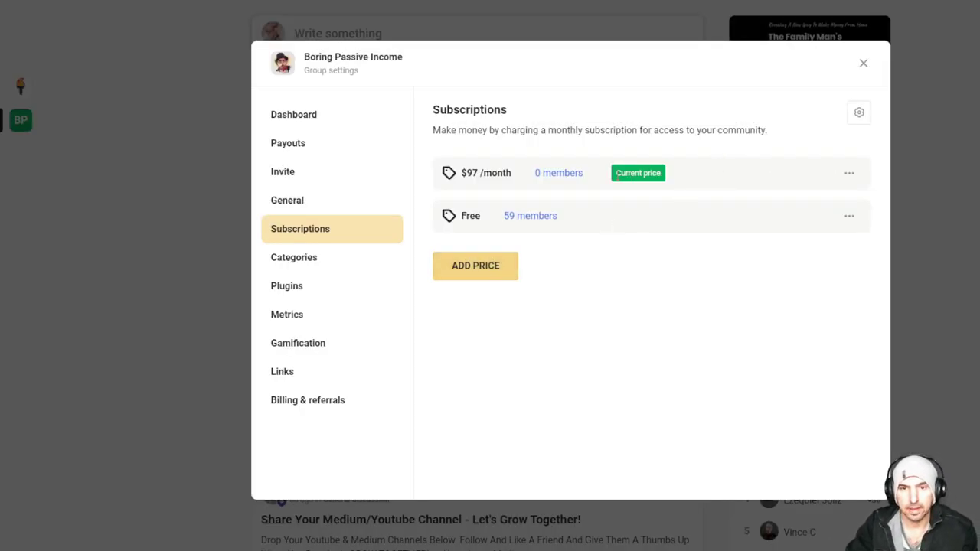
Make the Free price current and delete the $97/month price
{"action": "left_click", "coordinate": [849, 173]}
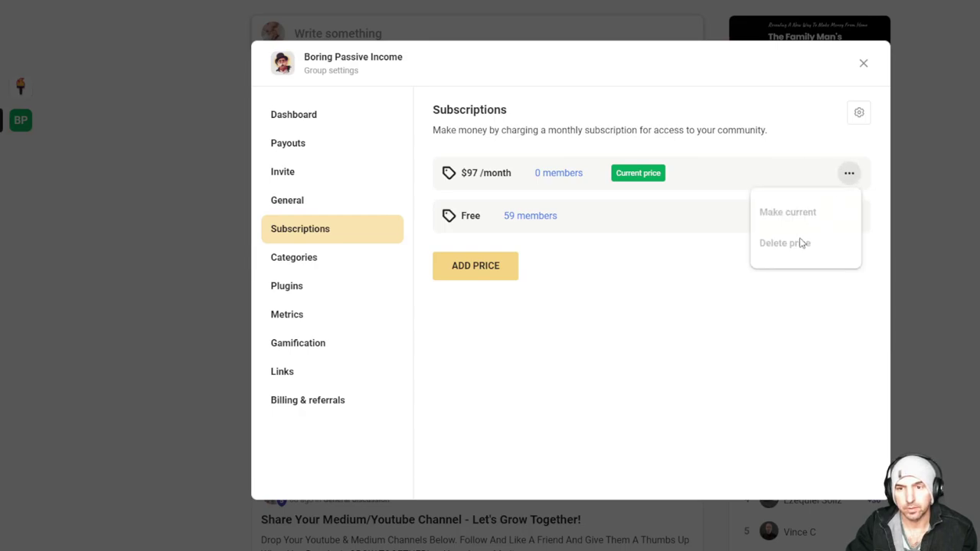
{"action": "left_click", "coordinate": [663, 268]}
{"action": "left_click", "coordinate": [848, 217]}
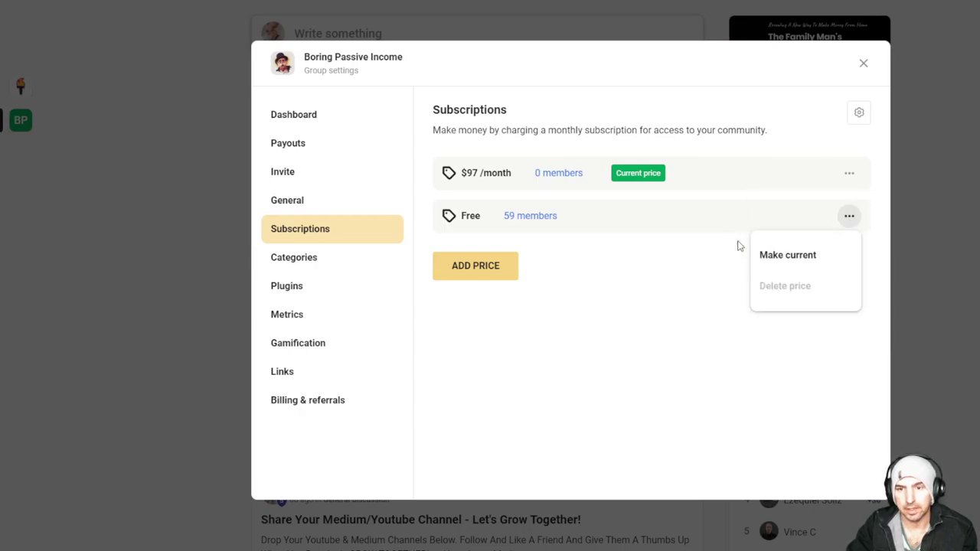
{"action": "left_click", "coordinate": [772, 255]}
{"action": "left_click", "coordinate": [849, 175]}
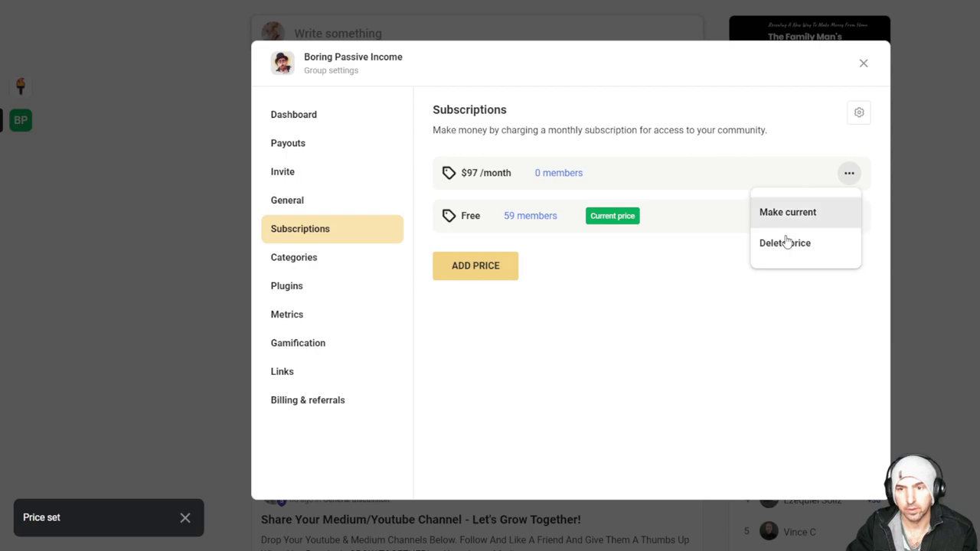
{"action": "left_click", "coordinate": [785, 242]}
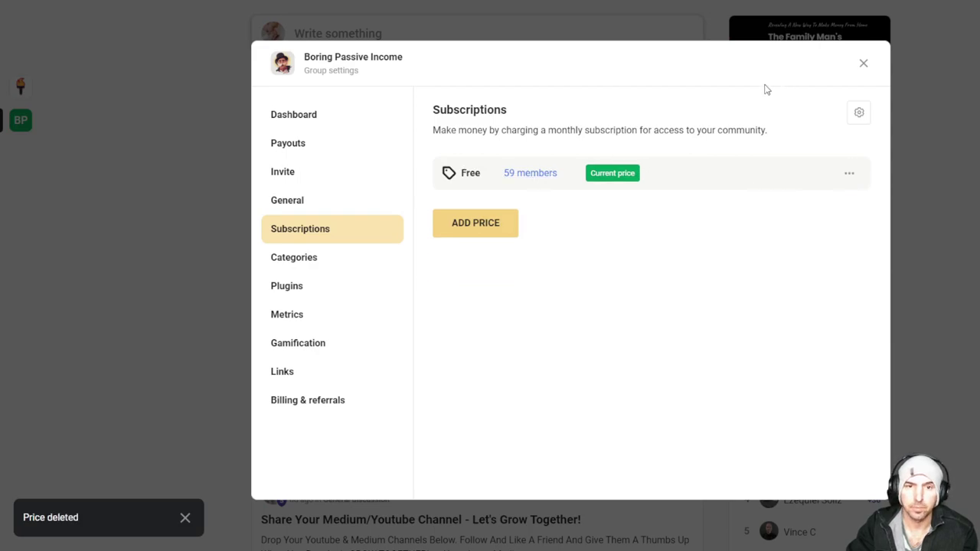
In Categories, abandon a new category form with default permissions and move on to Plugins
{"action": "left_click", "coordinate": [306, 263]}
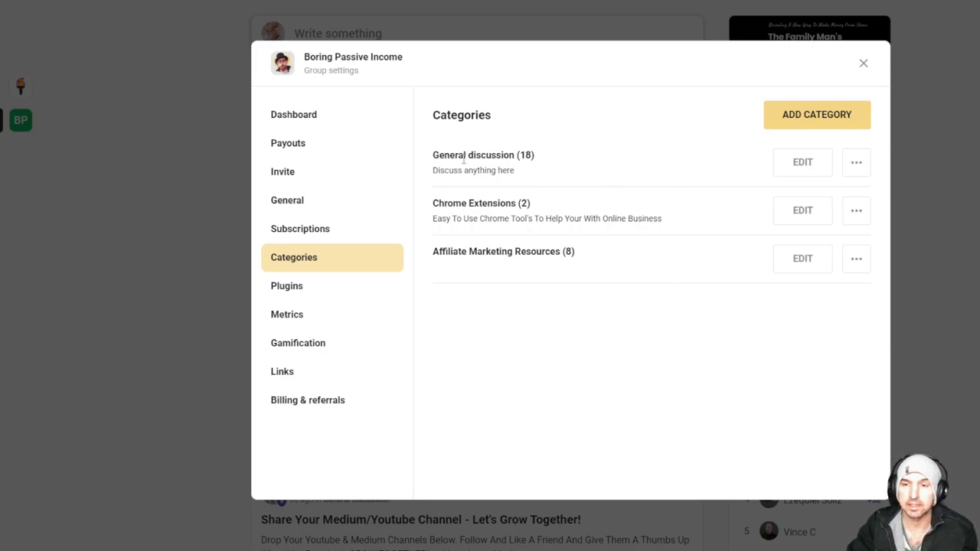
{"action": "left_click", "coordinate": [812, 113]}
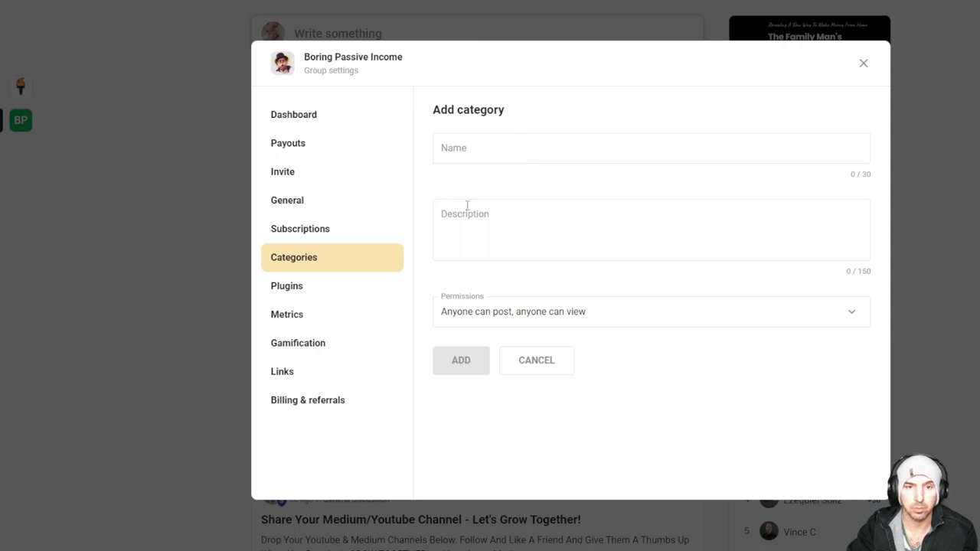
{"action": "left_click", "coordinate": [490, 306]}
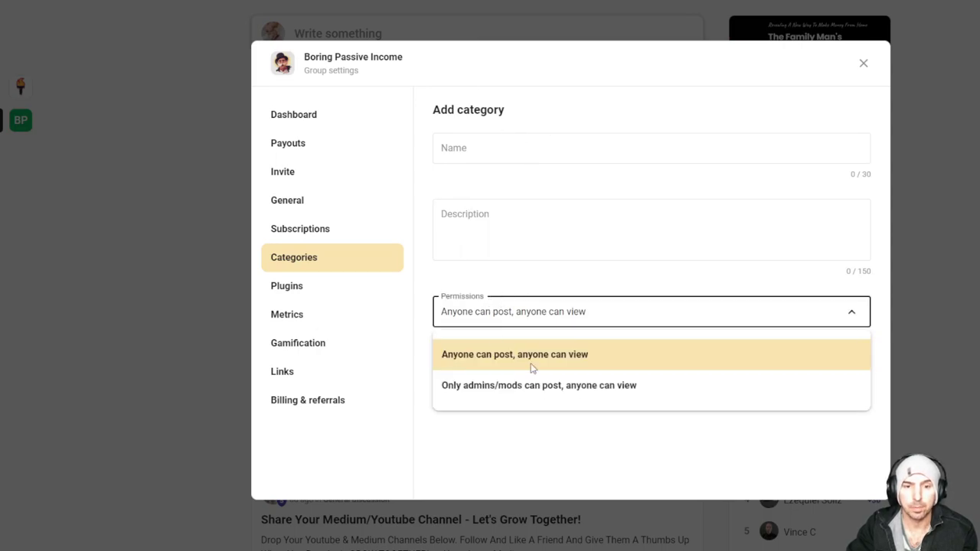
{"action": "left_click", "coordinate": [523, 311]}
{"action": "left_click", "coordinate": [313, 284]}
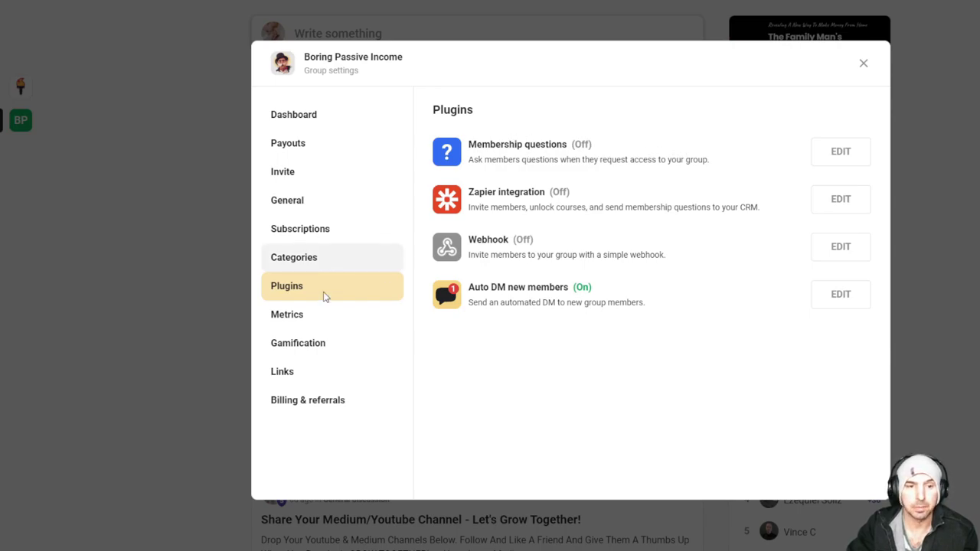
Inspect the Metrics charts and Daily activity heatmap, then show Gamification levels 2 through 9
{"action": "left_click", "coordinate": [308, 319]}
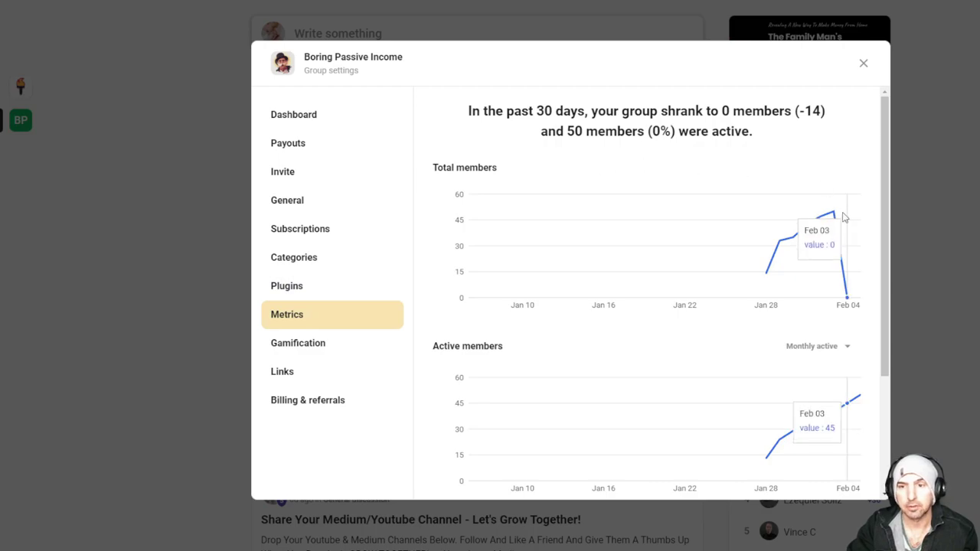
{"action": "mouse_move", "coordinate": [848, 274]}
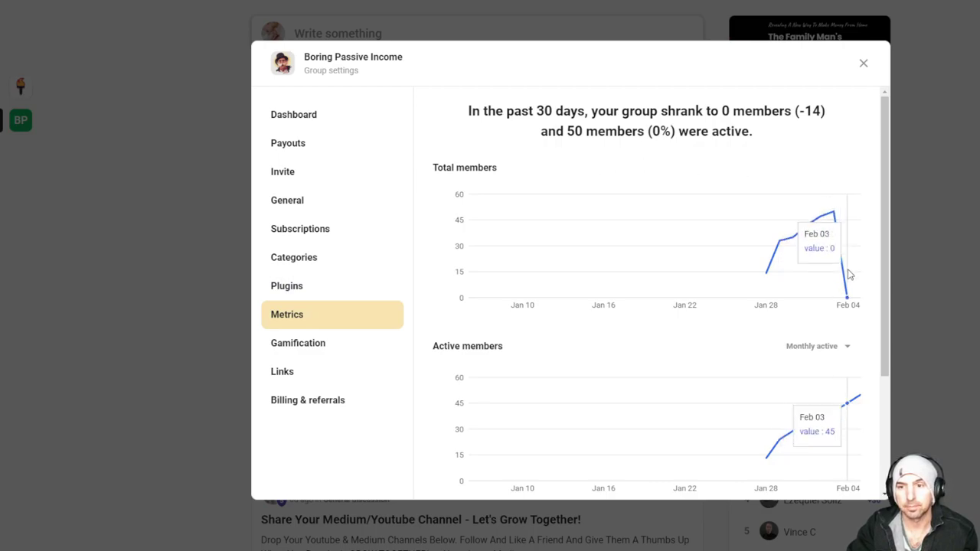
{"action": "scroll", "coordinate": [682, 232], "scroll_direction": "down", "scroll_amount": 3}
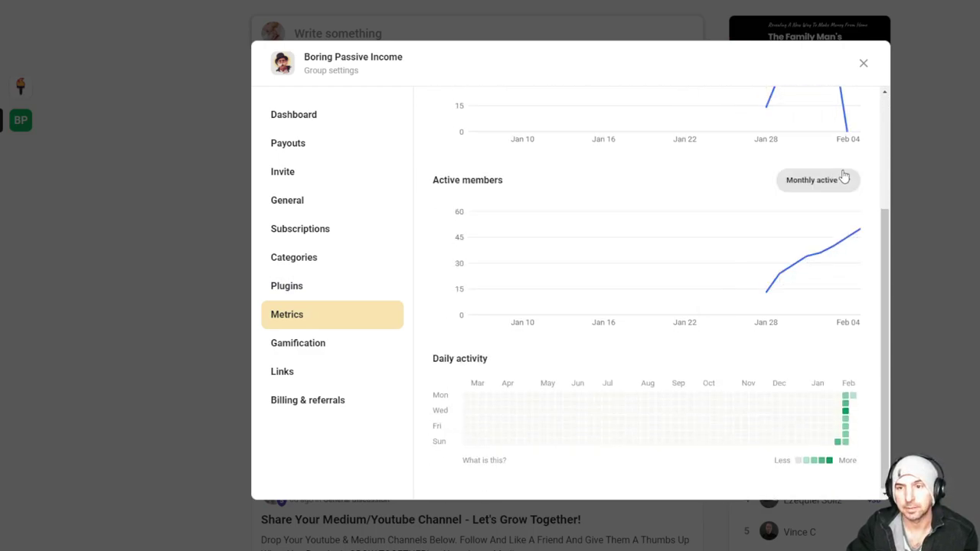
{"action": "scroll", "coordinate": [843, 177], "scroll_direction": "up", "scroll_amount": 3}
{"action": "mouse_move", "coordinate": [835, 214]}
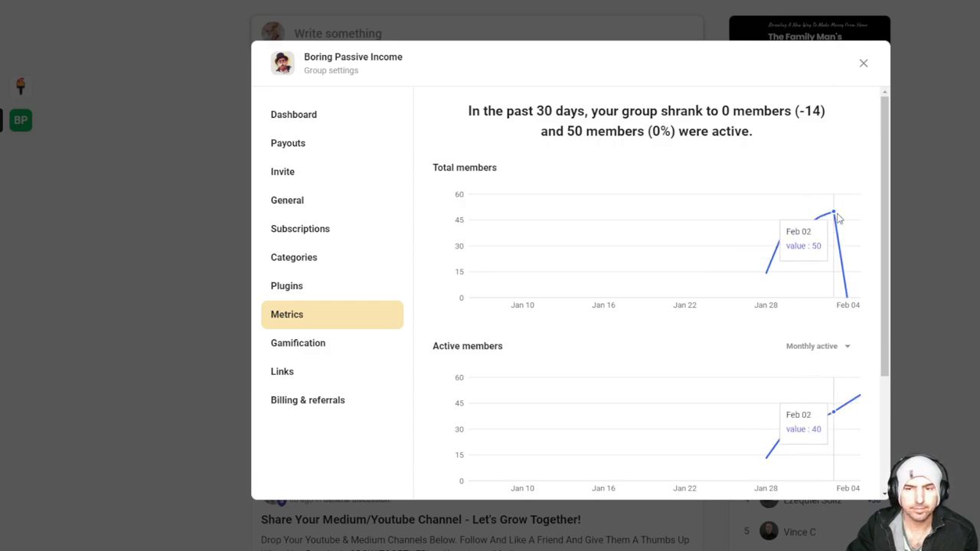
{"action": "scroll", "coordinate": [864, 346], "scroll_direction": "down", "scroll_amount": 1}
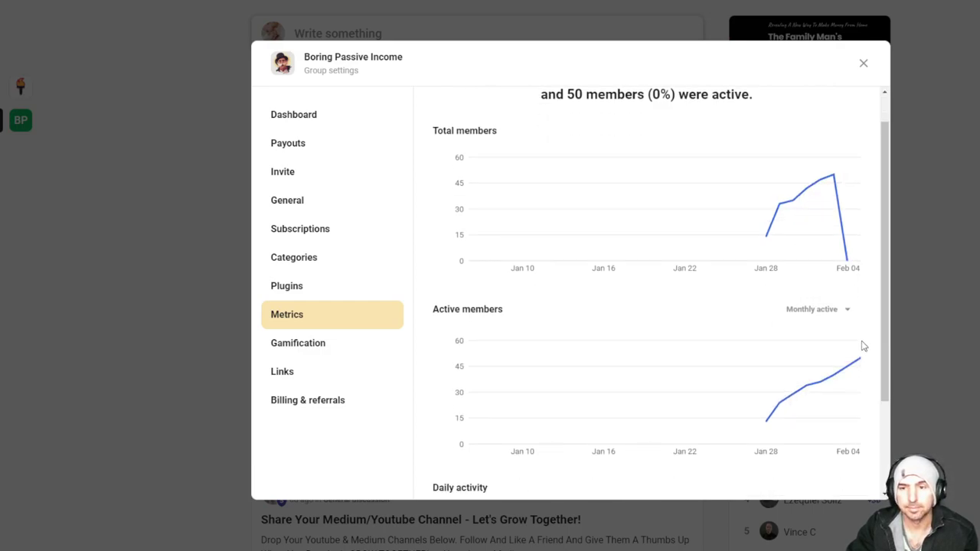
{"action": "scroll", "coordinate": [864, 346], "scroll_direction": "down", "scroll_amount": 3}
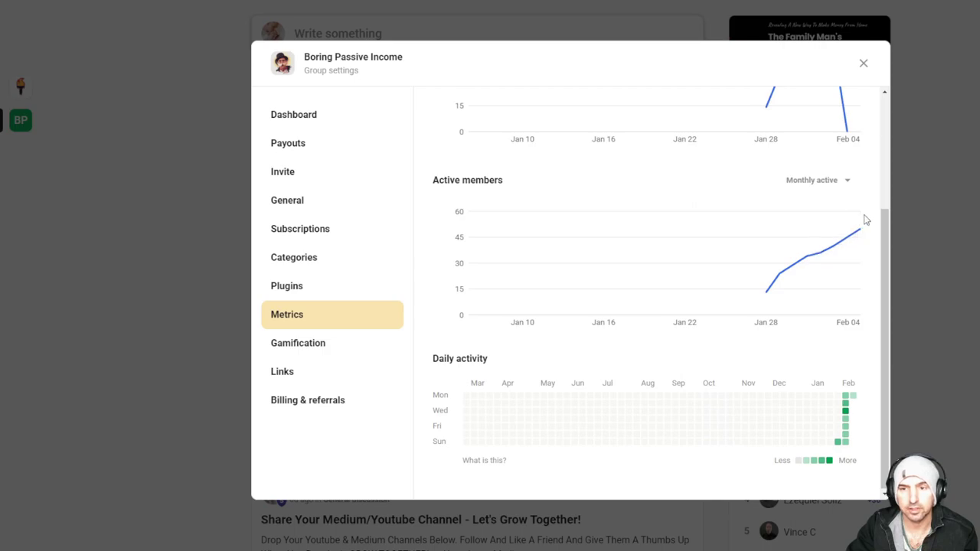
{"action": "scroll", "coordinate": [858, 258], "scroll_direction": "up", "scroll_amount": 4}
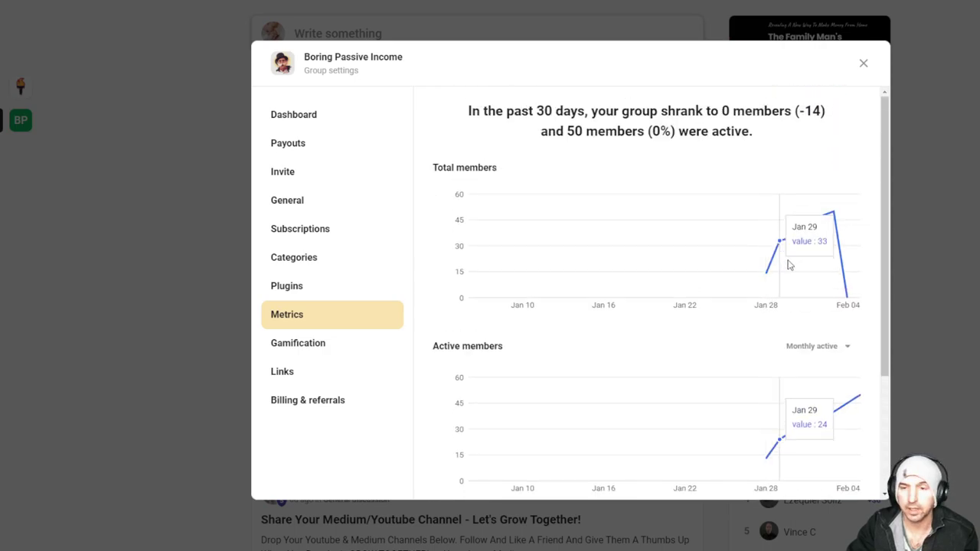
{"action": "left_click", "coordinate": [297, 346]}
Scroll the gamification levels, view Links, then highlight the free trial end date in Billing & referrals
{"action": "scroll", "coordinate": [664, 225], "scroll_direction": "down", "scroll_amount": 3}
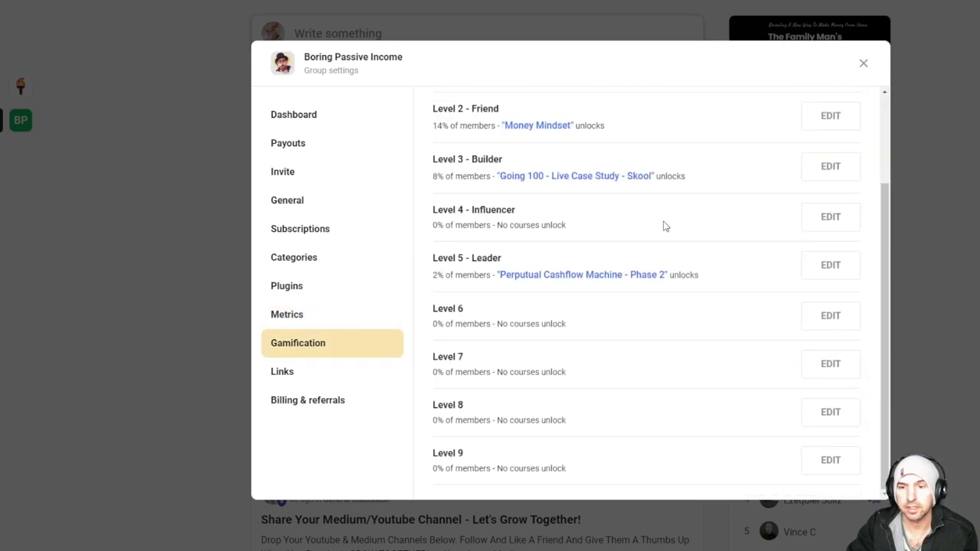
{"action": "scroll", "coordinate": [581, 282], "scroll_direction": "up", "scroll_amount": 3}
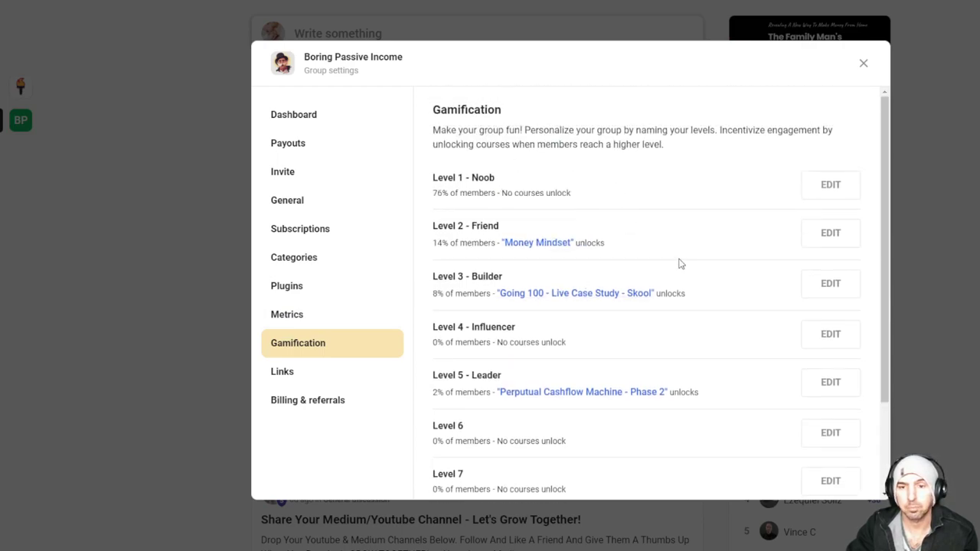
{"action": "scroll", "coordinate": [678, 264], "scroll_direction": "down", "scroll_amount": 3}
{"action": "left_click", "coordinate": [329, 371]}
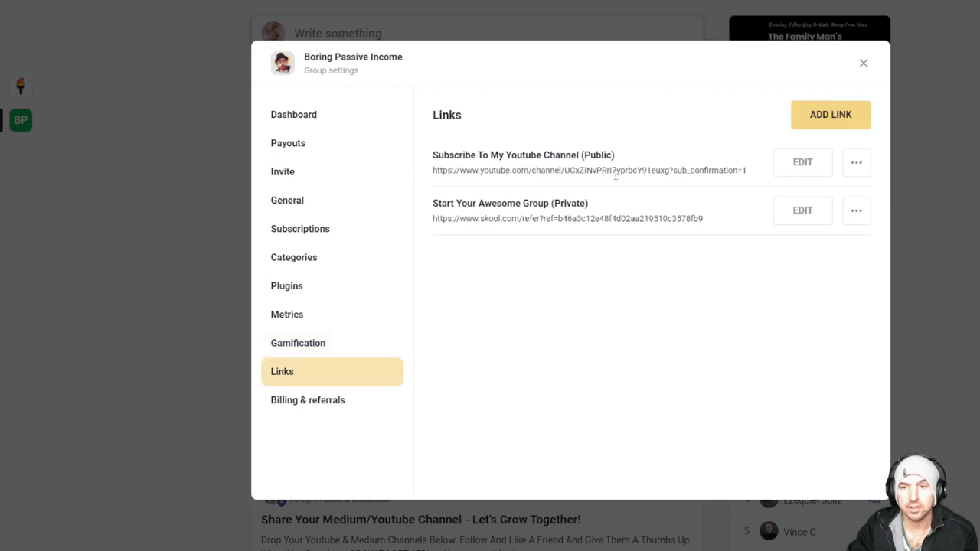
{"action": "left_click", "coordinate": [345, 398]}
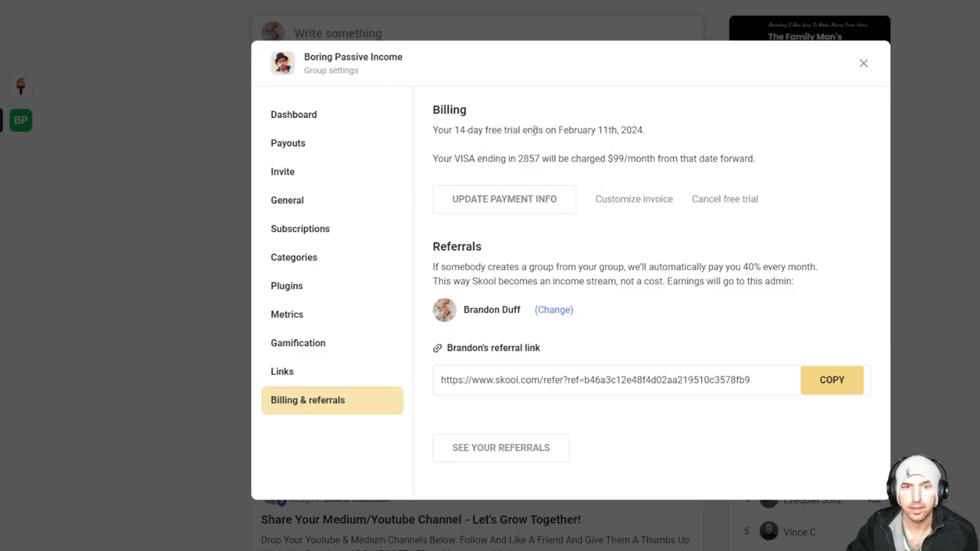
{"action": "left_click_drag", "start_coordinate": [535, 130], "coordinate": [644, 131]}
Close Group settings to show the Boring Passive Income feed with 59 members
{"action": "left_click", "coordinate": [864, 63]}
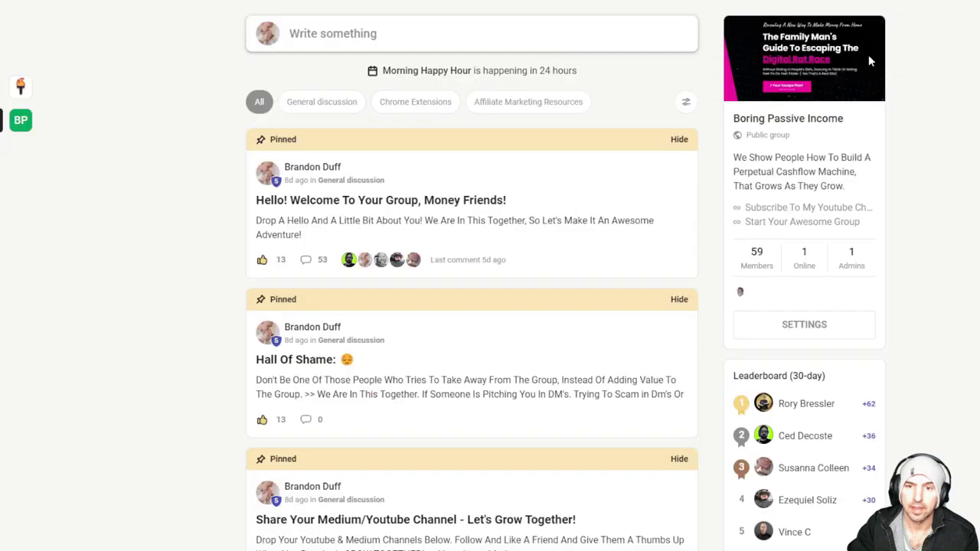